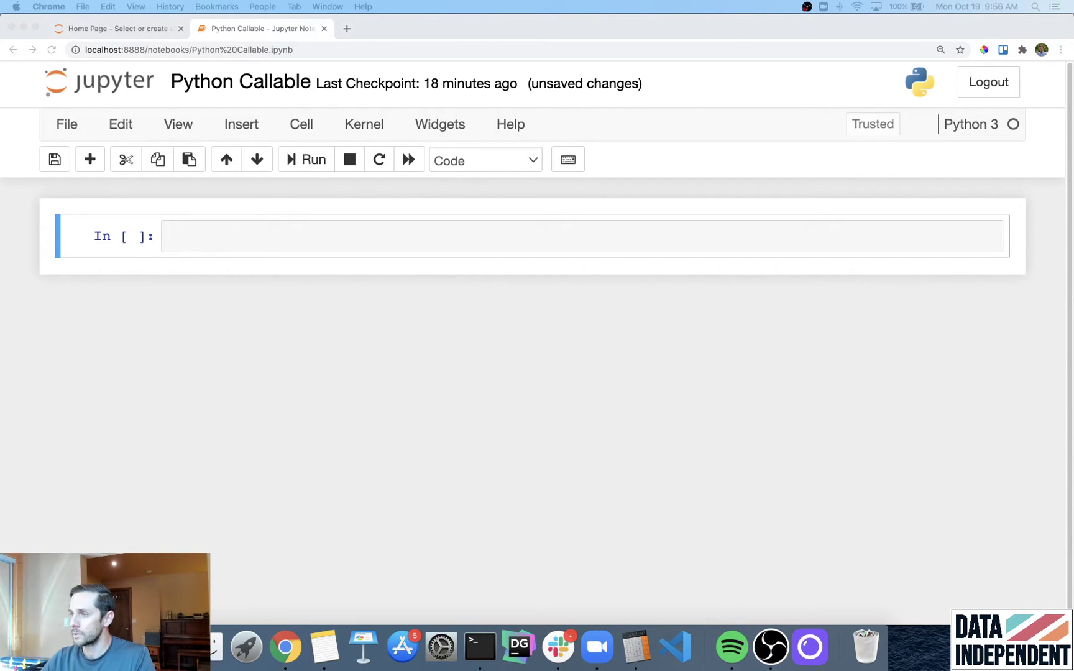
Paste the numpy import and np.linspace setup code into the first cell and run it.
left_click(274, 236)
type("import numpy as np  x = np.linspace(start=0, stop=10, num=15) x")
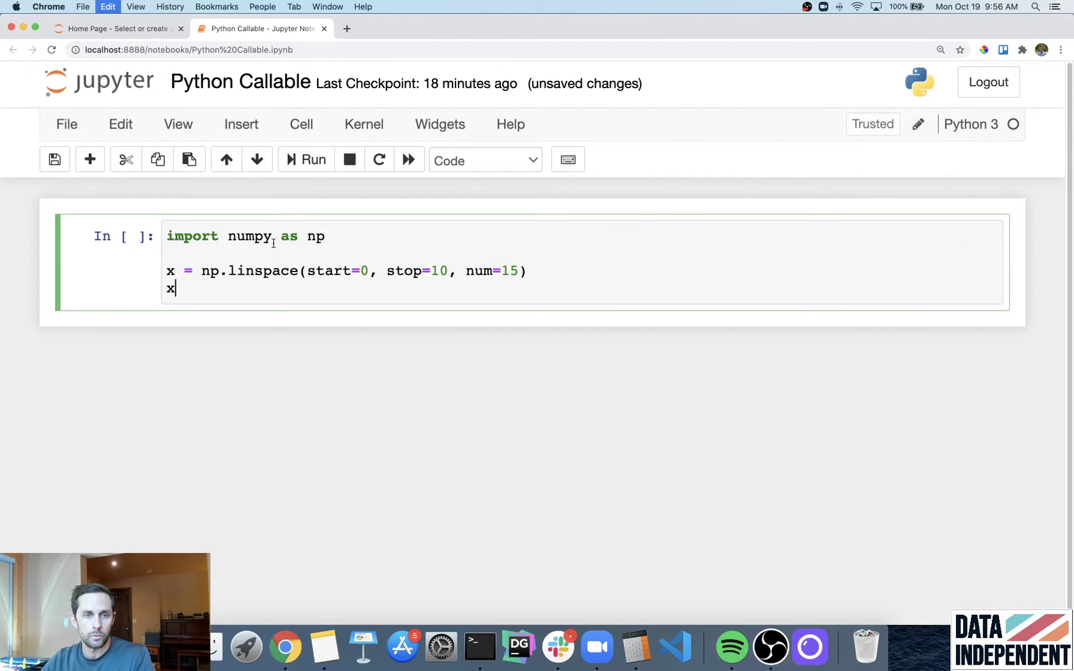
left_click_drag(331, 236, 121, 238)
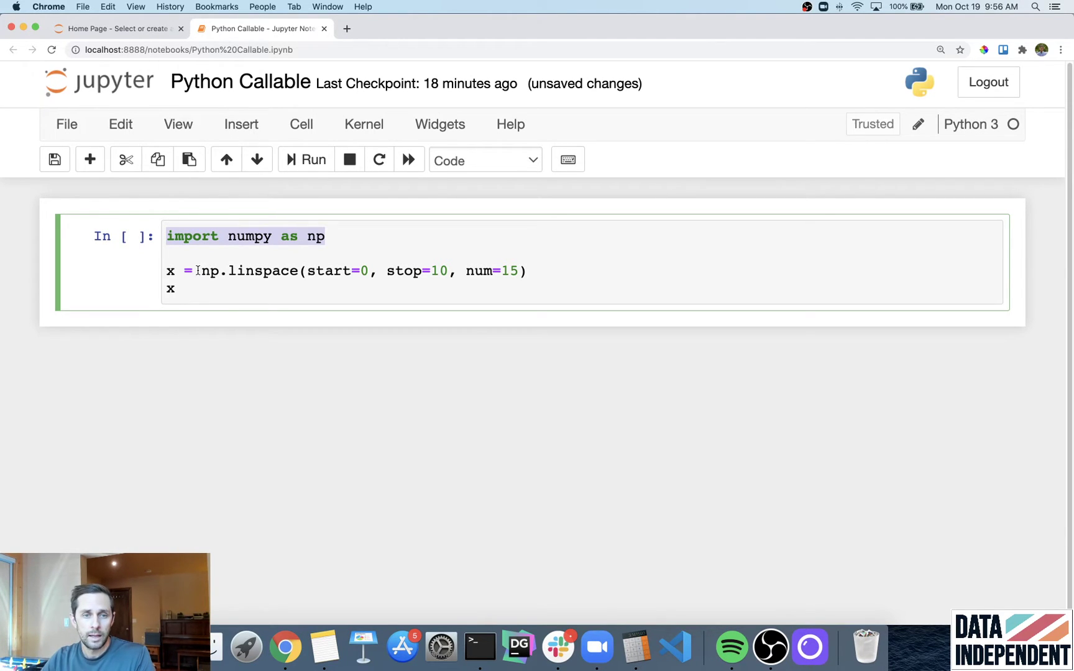
left_click_drag(200, 271, 302, 271)
left_click(317, 270)
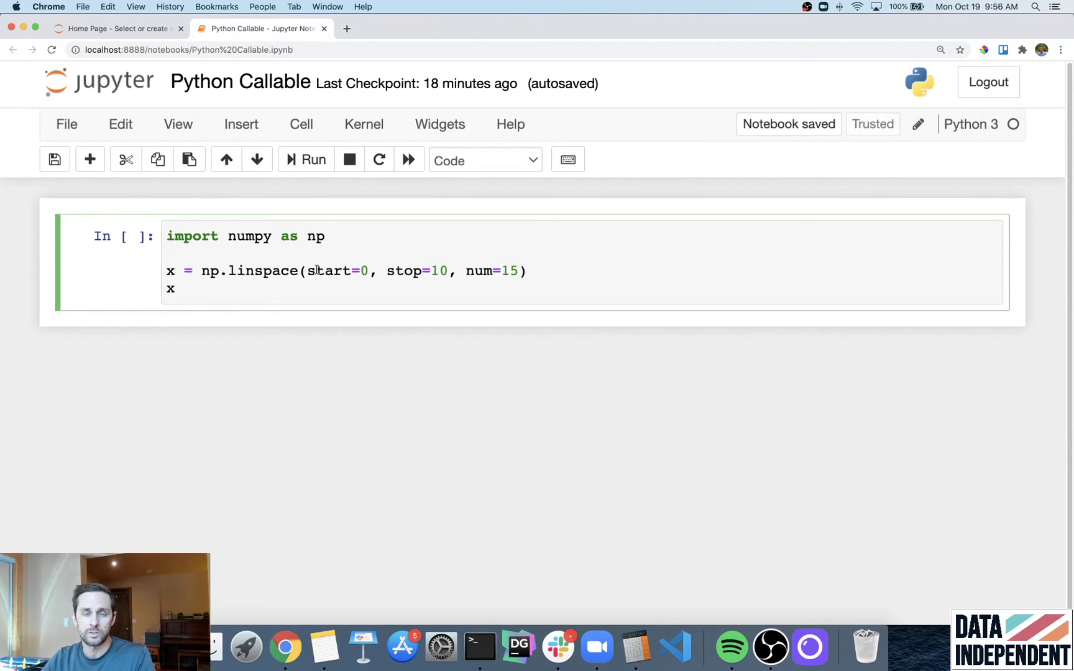
key("shift+Return")
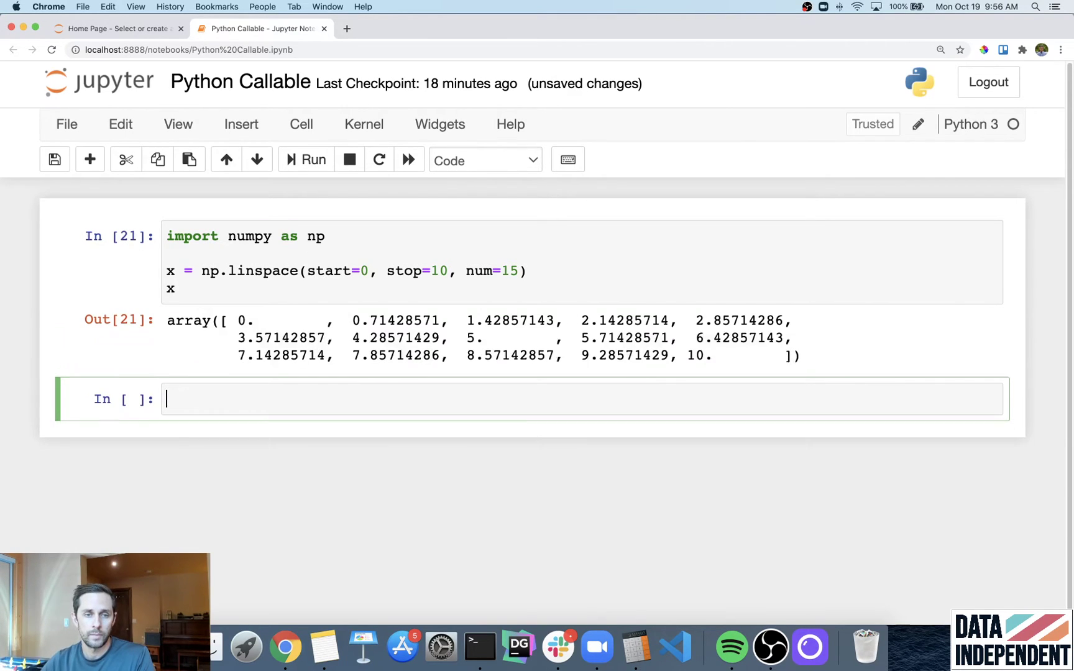
Review the 15 evenly spaced output values from 0 to 10 against the point count 15.
left_click_drag(232, 322, 714, 353)
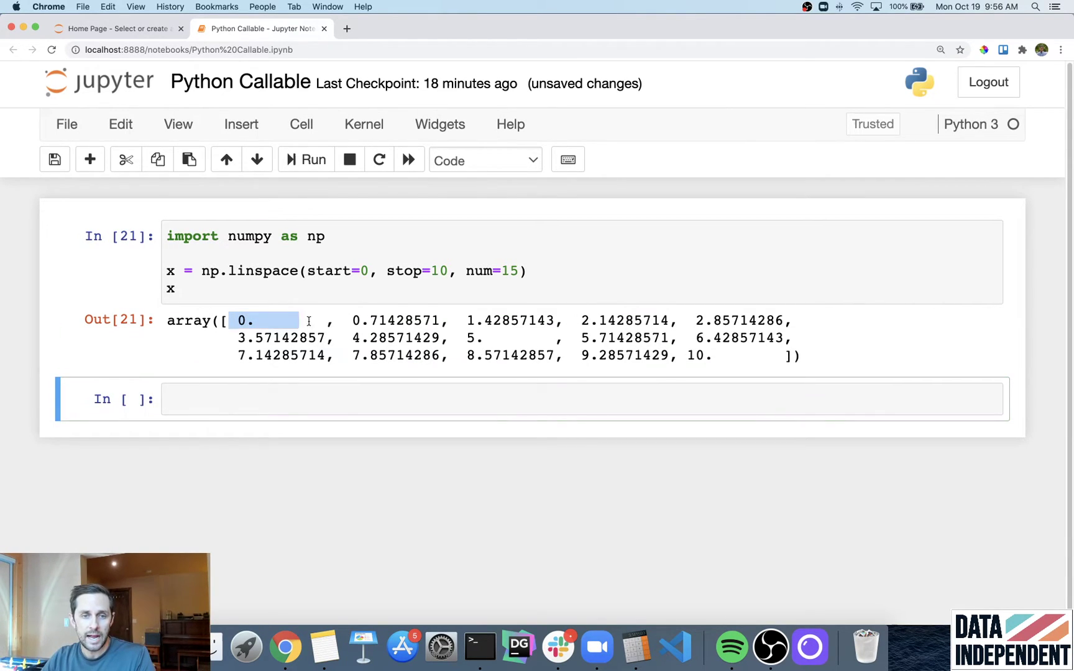
left_click(260, 319)
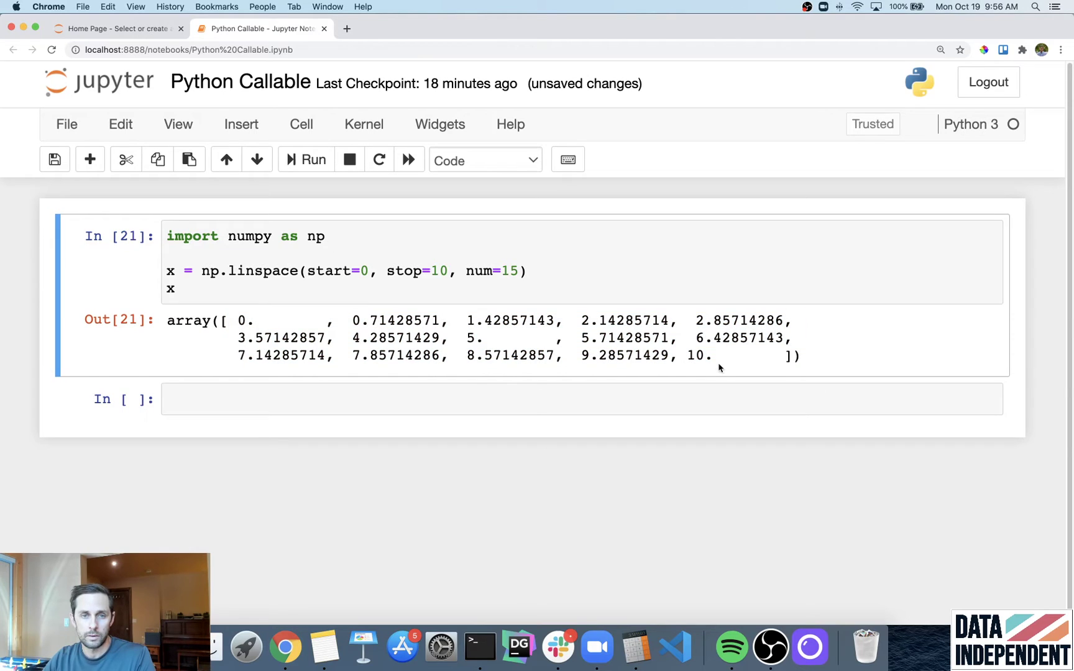
double_click(508, 269)
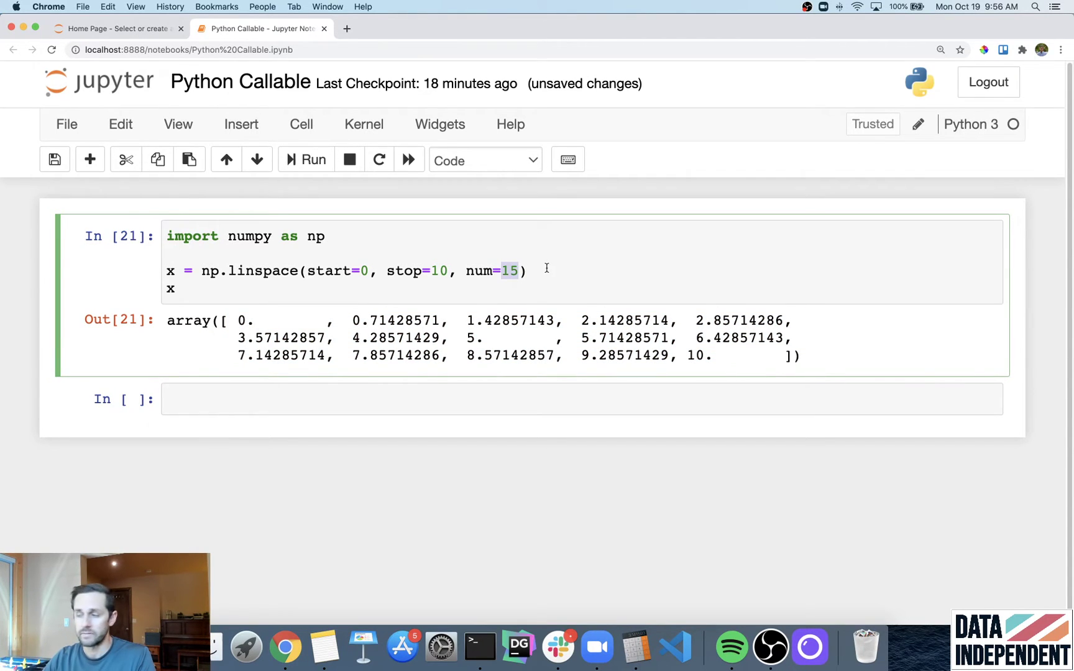
key("super+Tab")
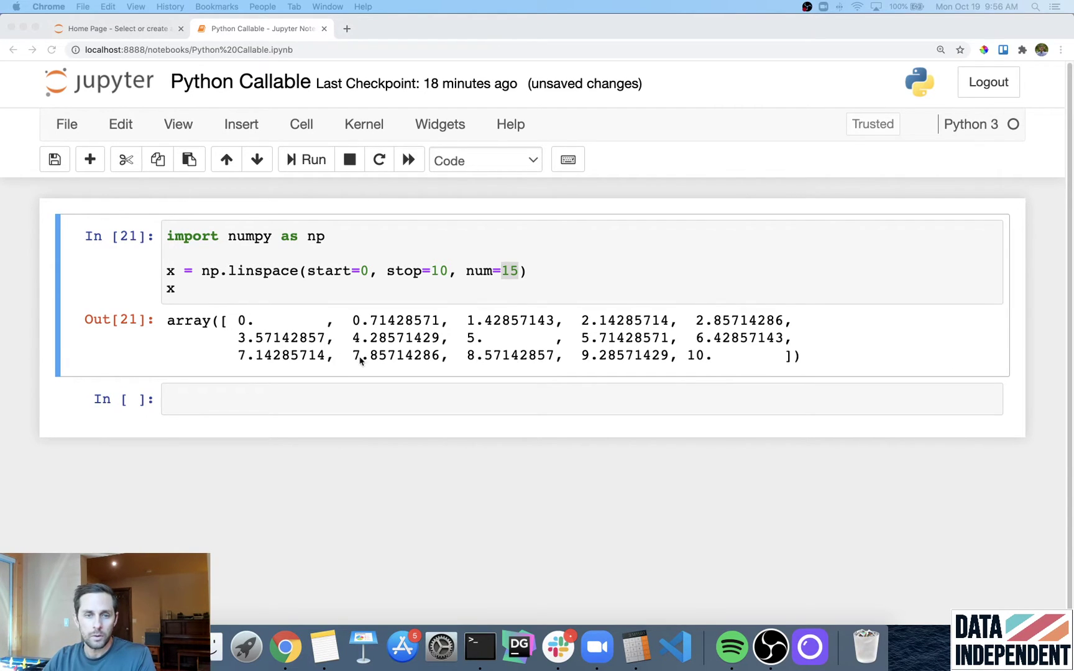
Paste the comment and x.max into the empty cell and run it.
left_click(295, 401)
key("super+v")
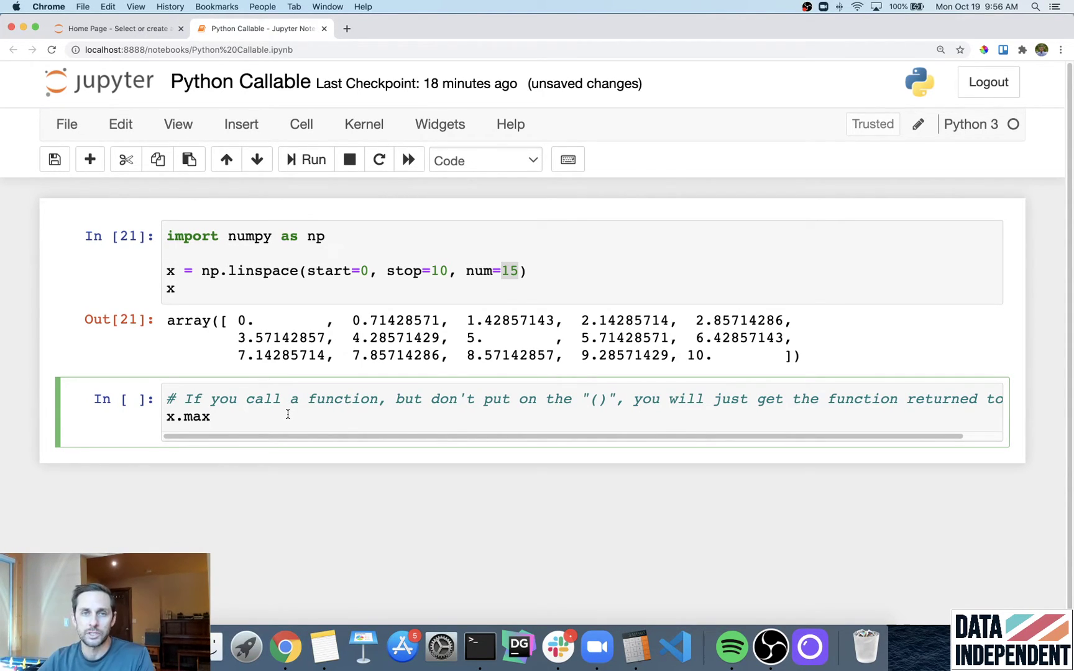
key("shift+Return")
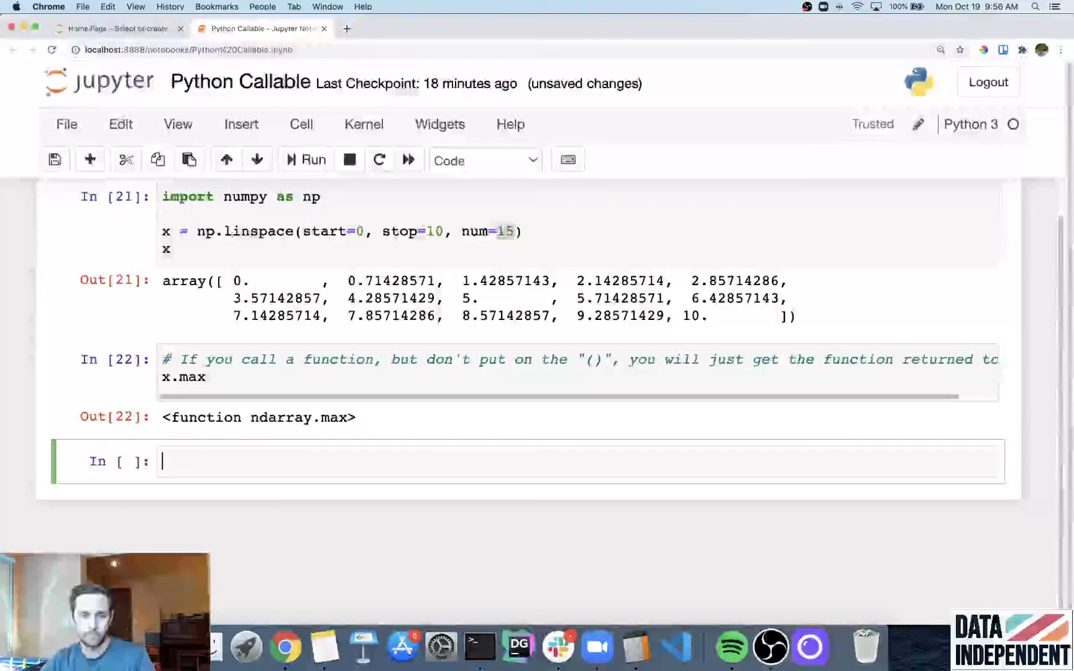
Compare the x.max expression with its <function ndarray.max> output.
left_click(165, 377)
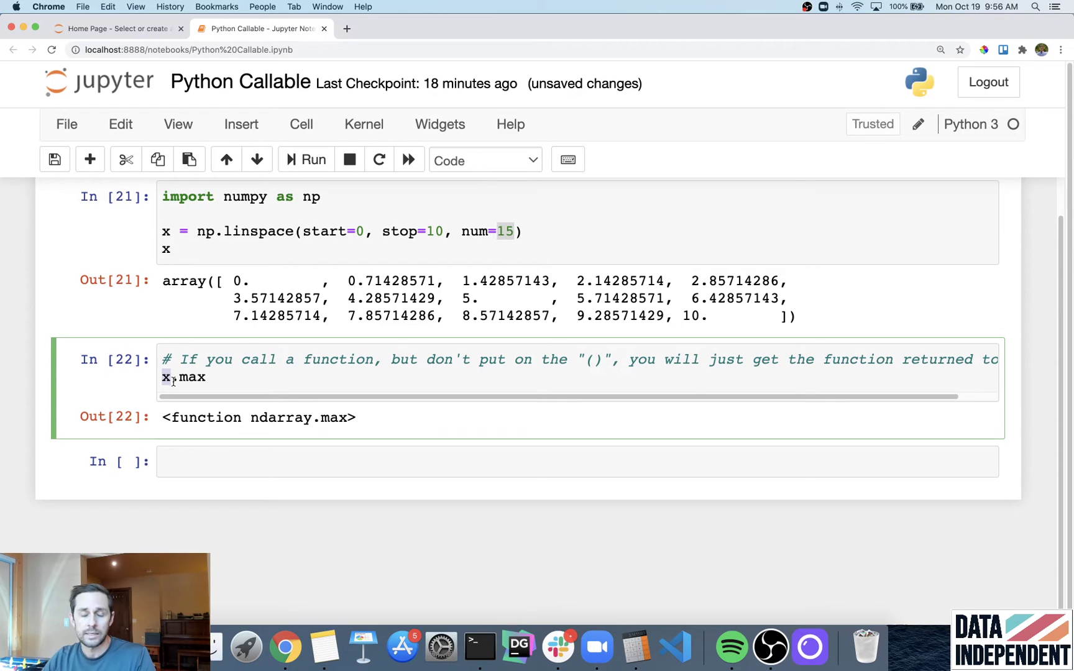
double_click(199, 378)
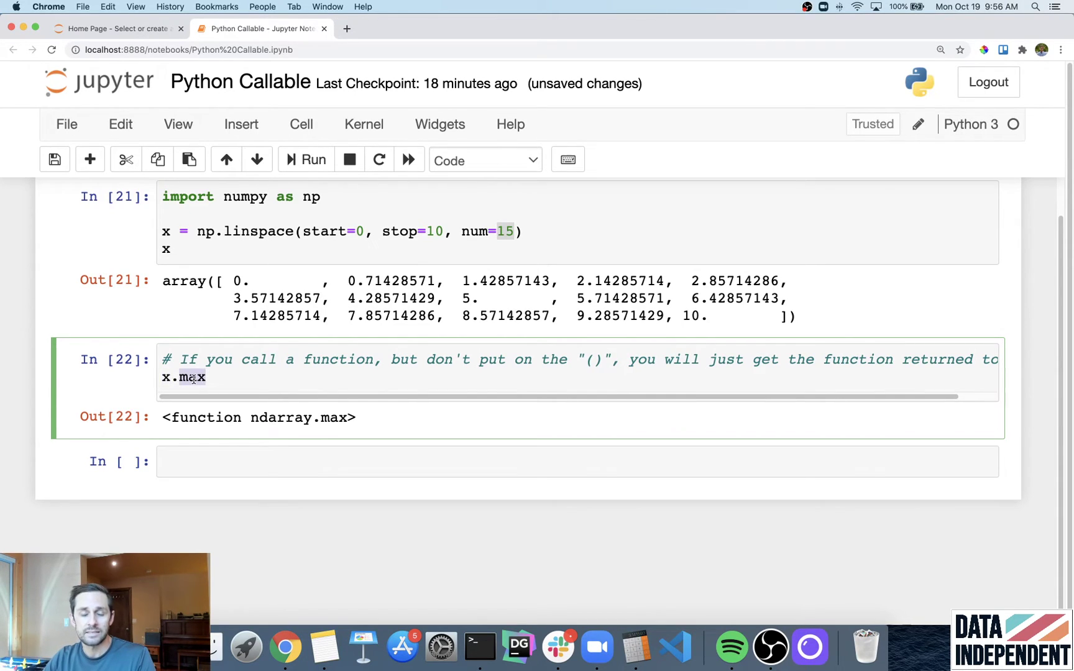
left_click(208, 377)
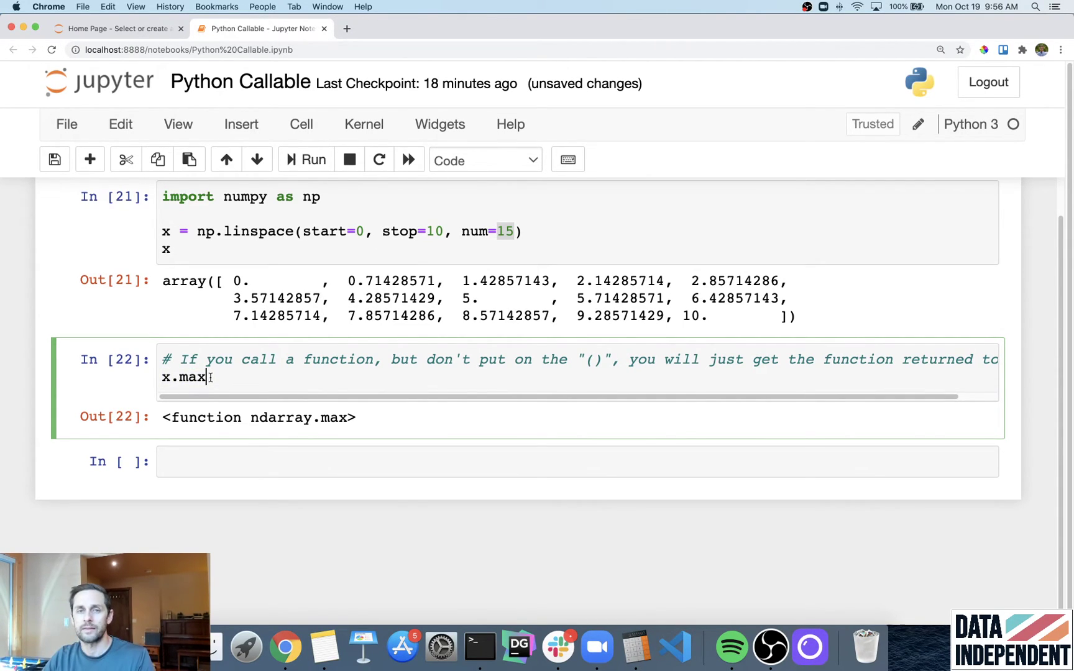
left_click_drag(159, 418, 377, 423)
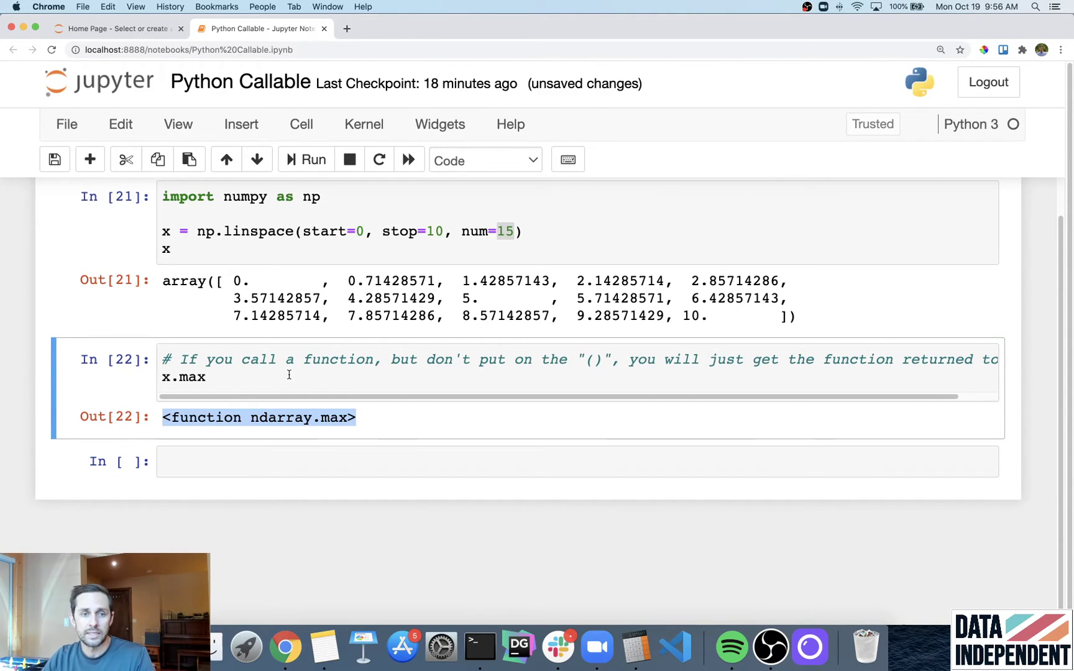
left_click_drag(214, 377, 138, 385)
key("super+c")
Paste x.max() into the new cell and run it.
left_click(160, 464)
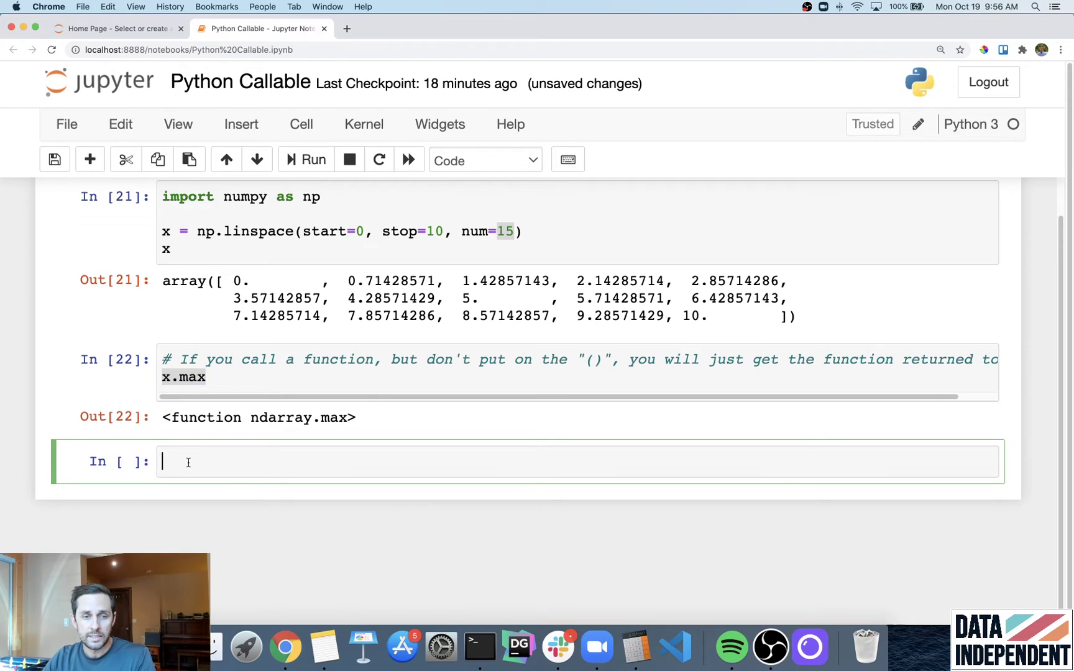
key("super+v")
type("()")
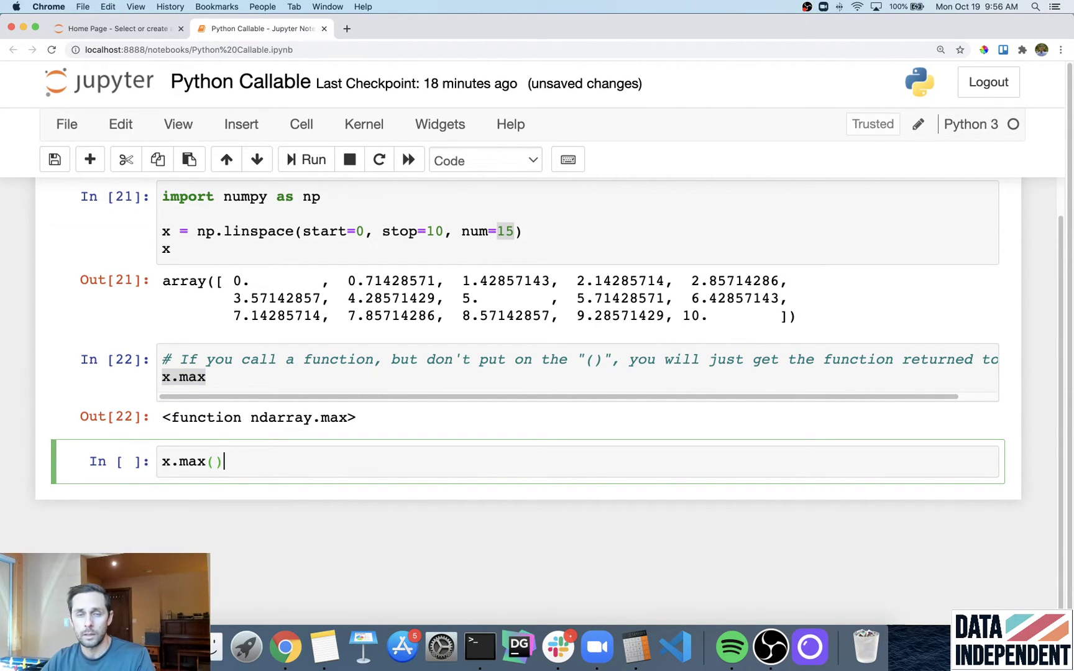
key("shift+Return")
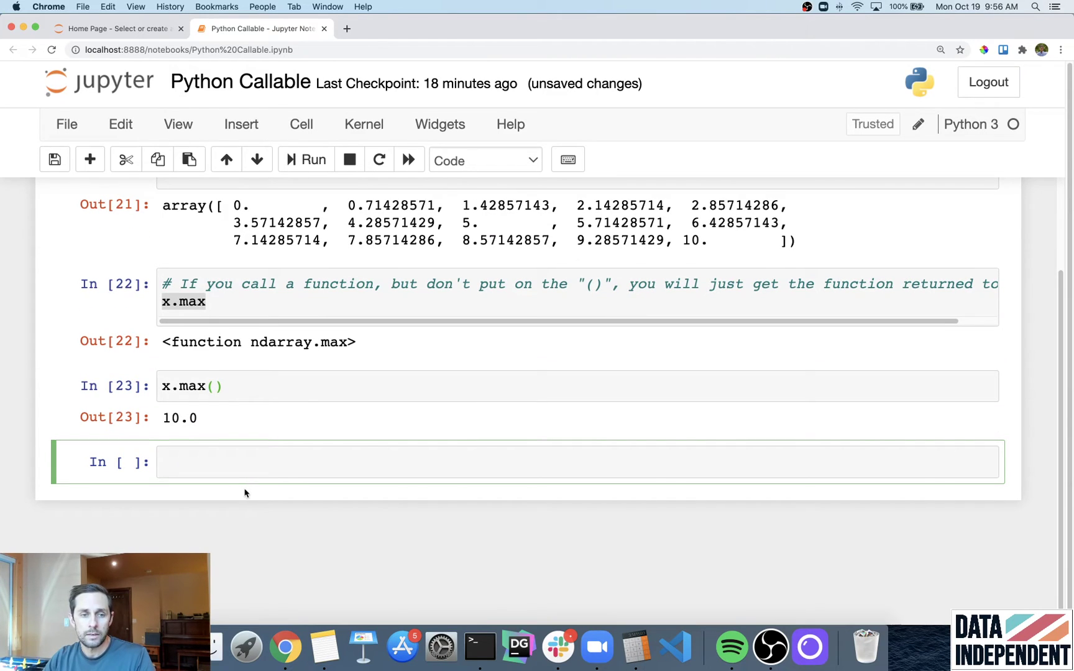
Match the 10.0 result against the array's final value of 10.
left_click_drag(163, 418, 199, 419)
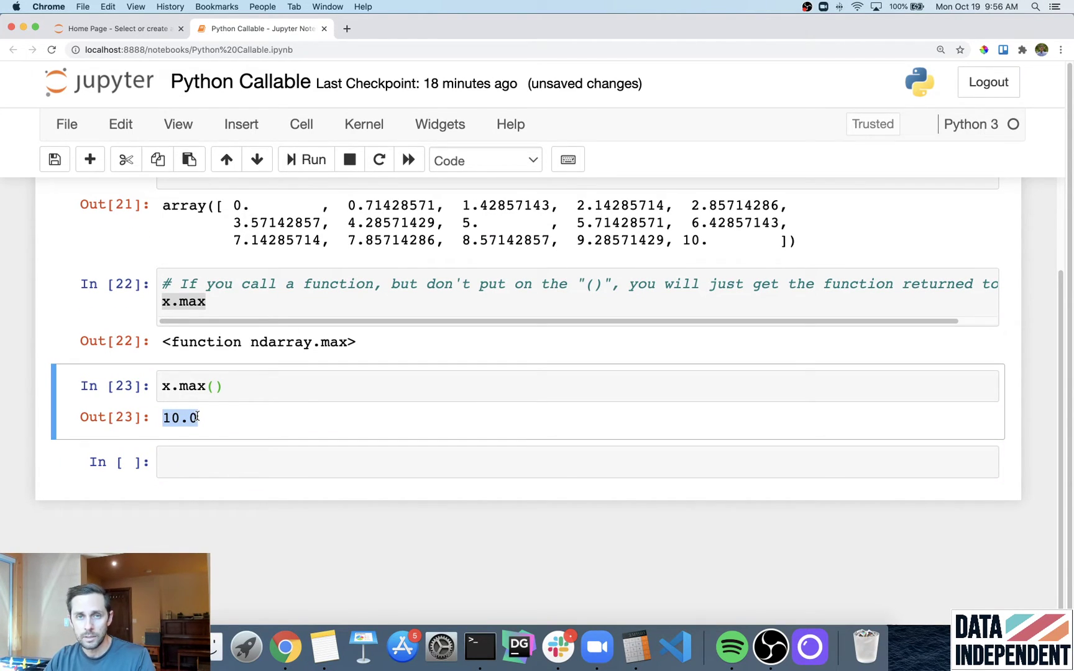
double_click(166, 386)
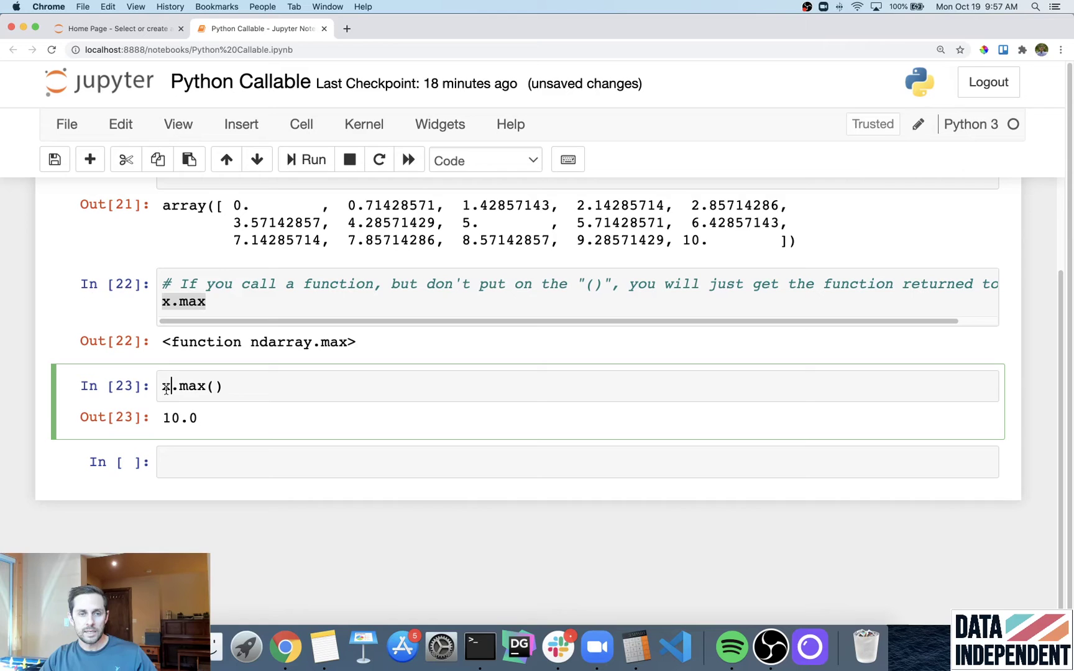
double_click(690, 240)
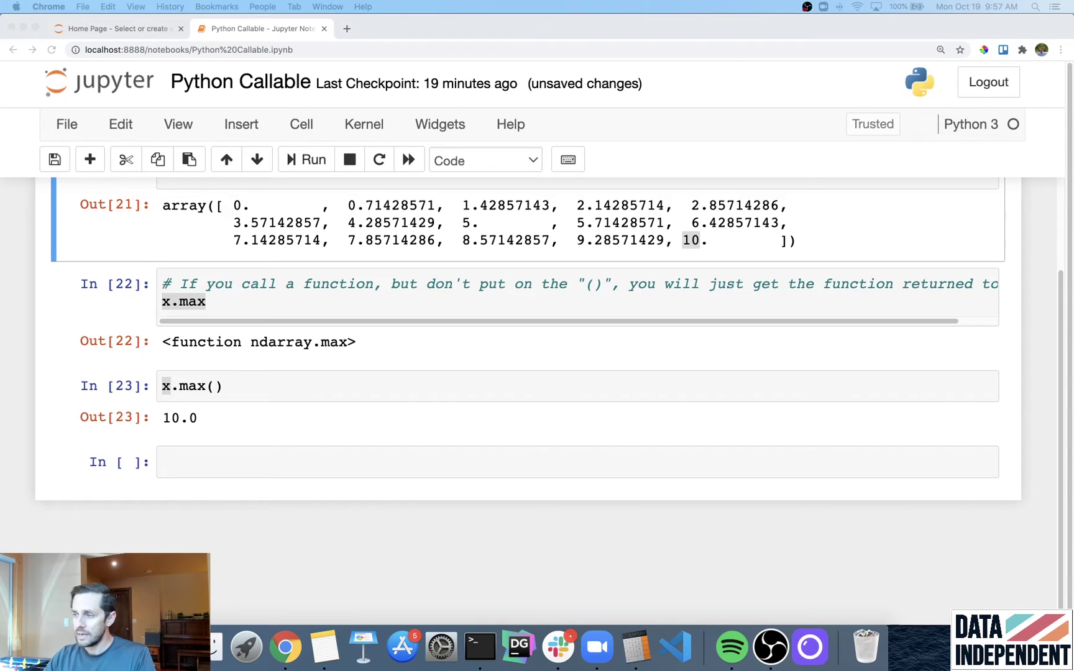
Paste x.ndim into the last cell and delete the blank line before it.
left_click(307, 463)
type("x.ndim")
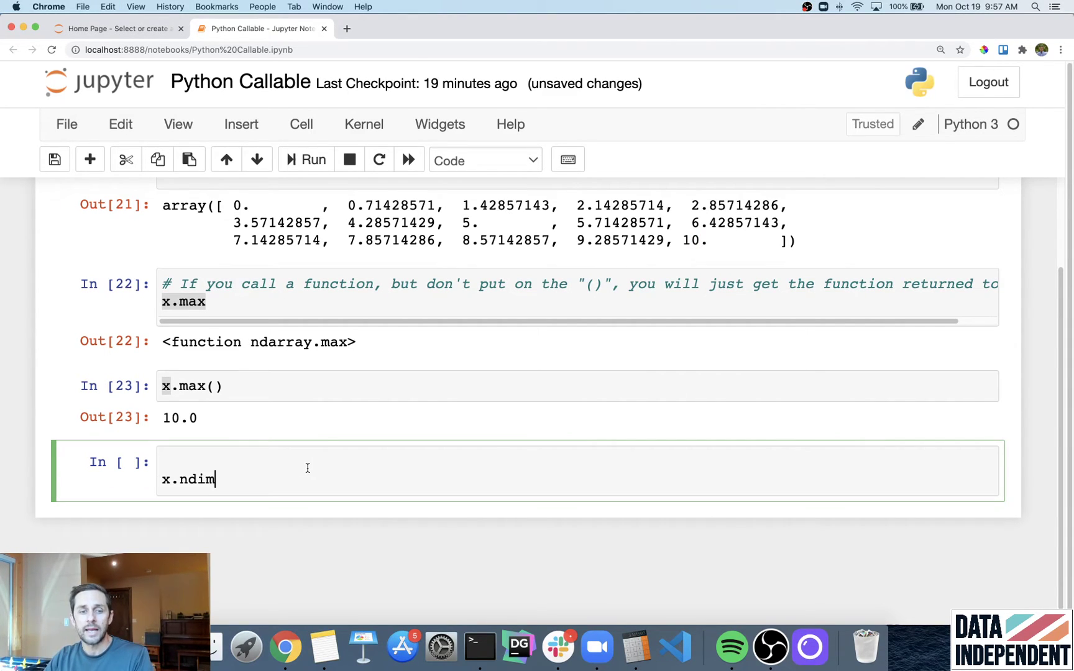
key("Up")
key("Delete")
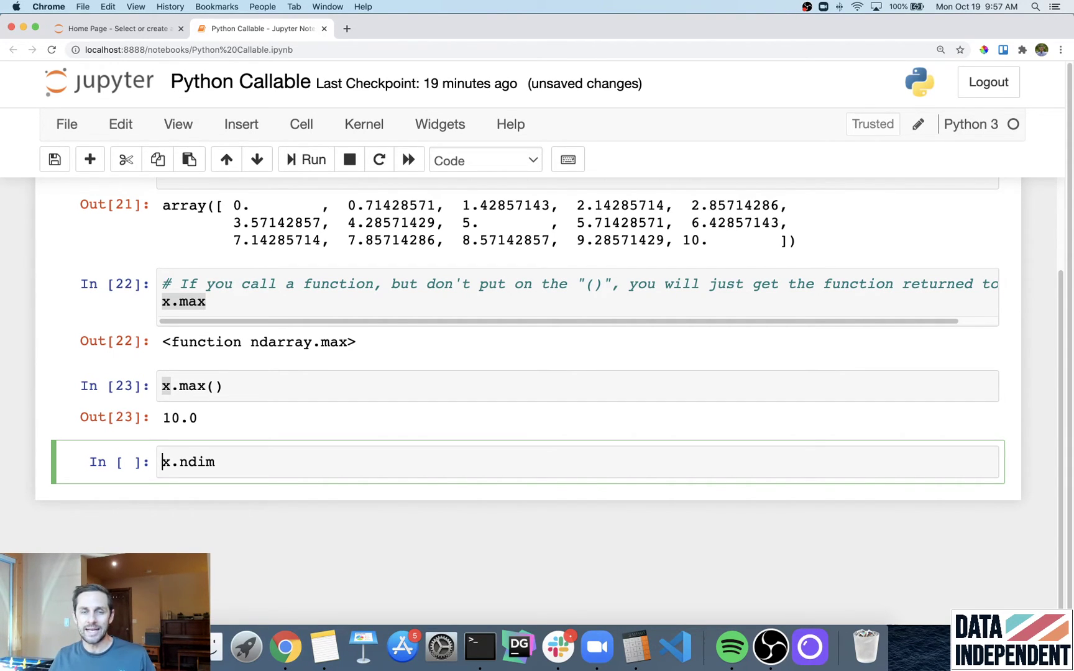
double_click(182, 462)
left_click(243, 463)
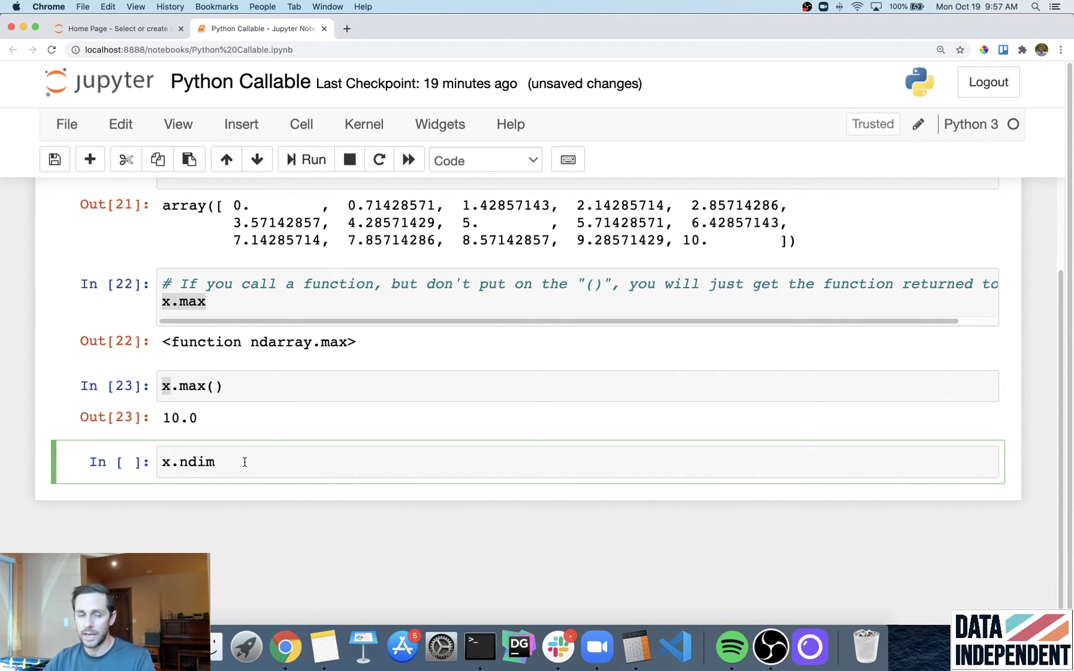
Run x.ndim and check that it returns 1.
key("shift+Return")
double_click(165, 416)
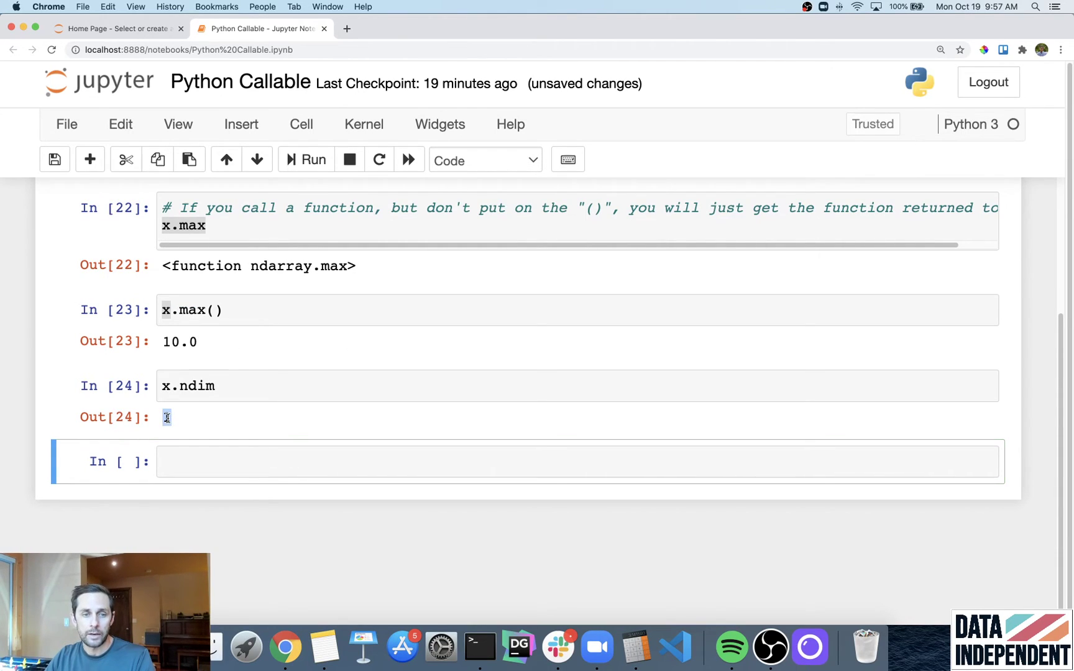
key("super+Tab")
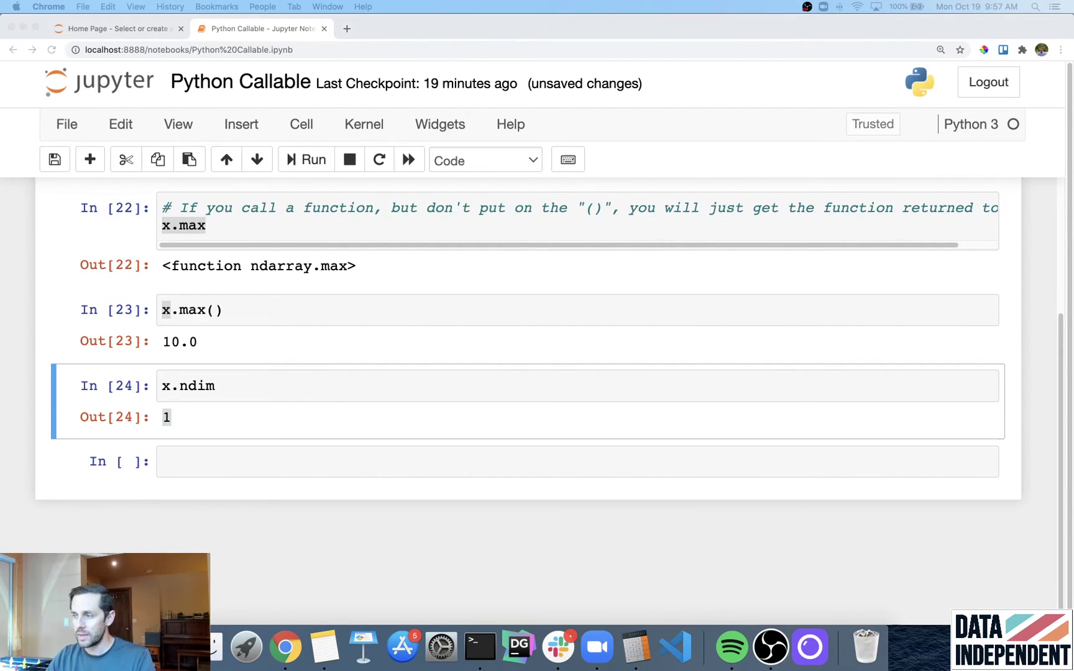
Run x.ndim() in the new cell and view the resulting error message.
left_click(269, 461)
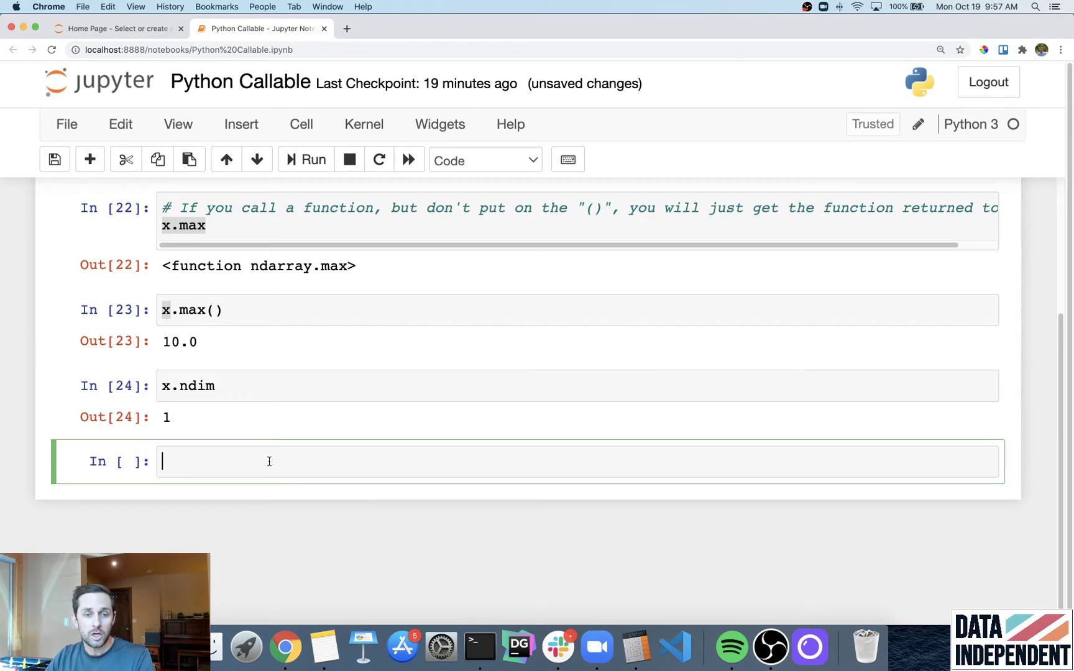
type("x.ndim()")
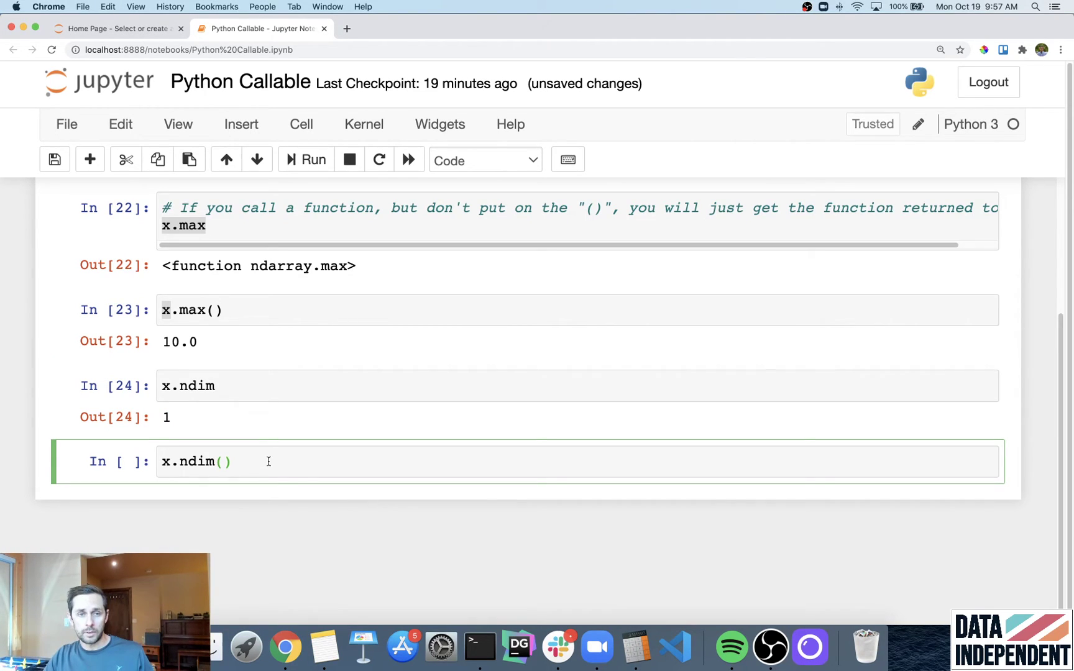
key("shift+Return")
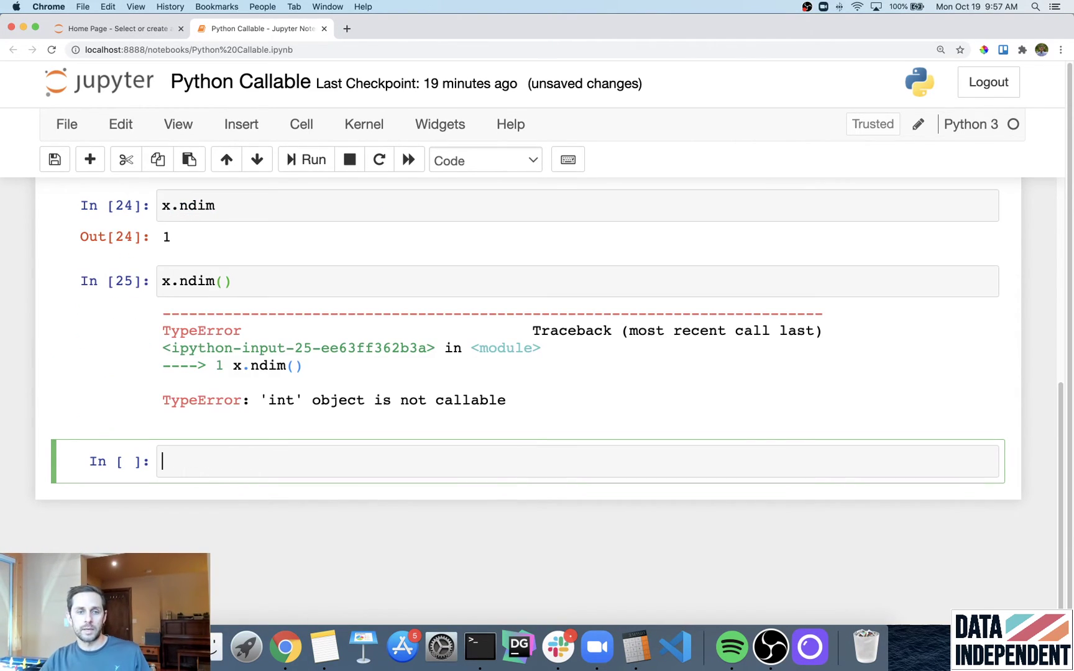
left_click_drag(260, 399, 510, 400)
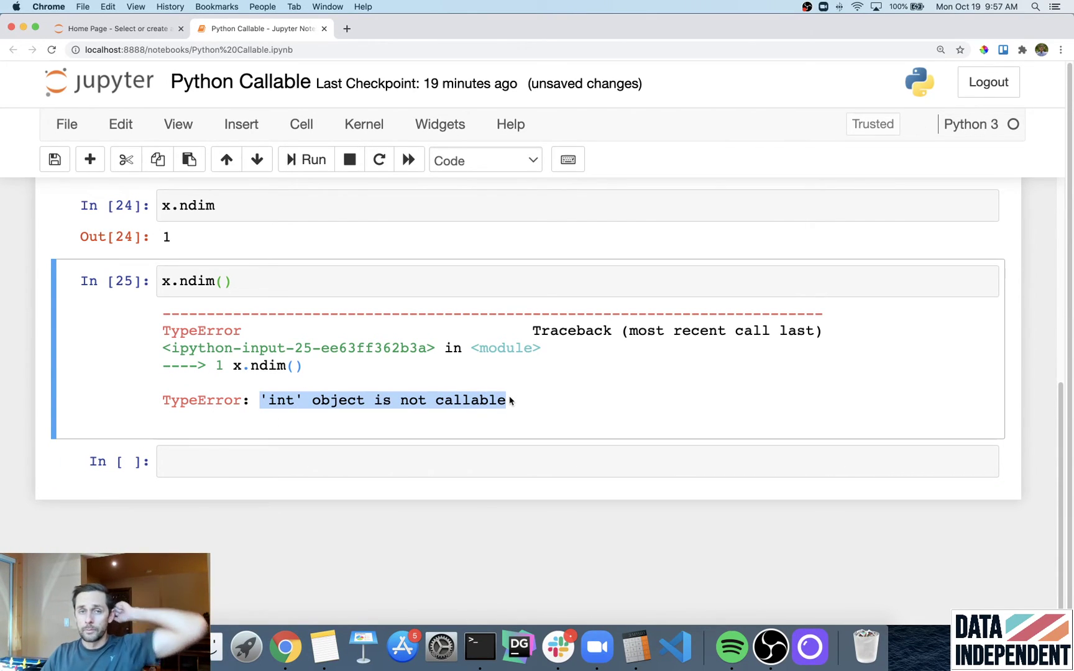
scroll(509, 399, "up", 2)
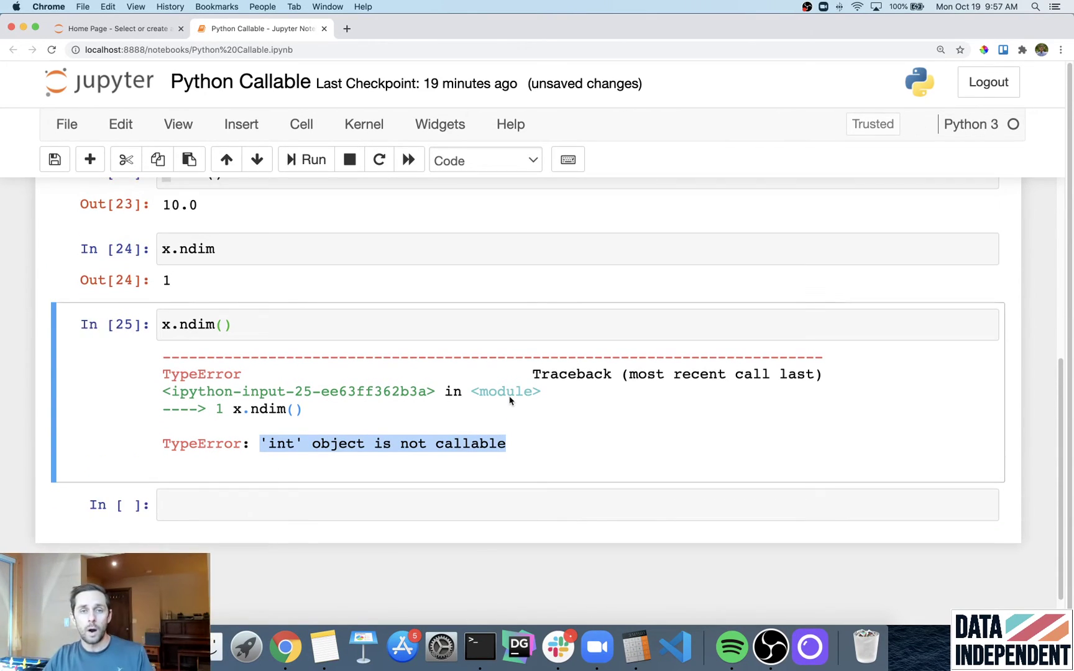
Contrast the x.ndim output of 1 with x.ndim()'s 'int' object is not callable error.
double_click(166, 281)
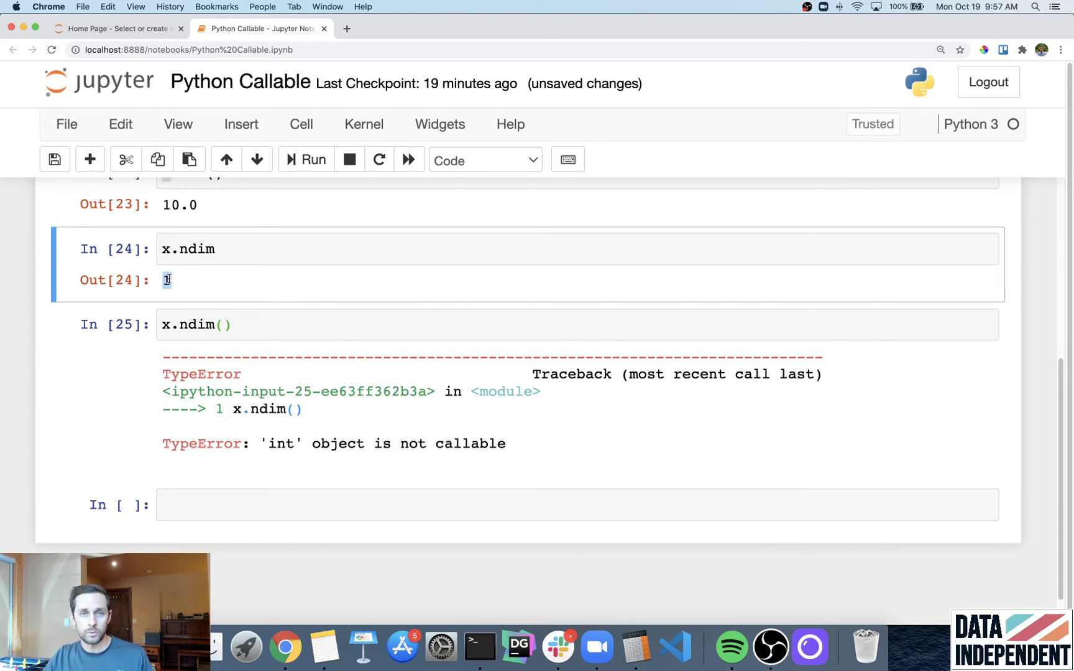
left_click(208, 325)
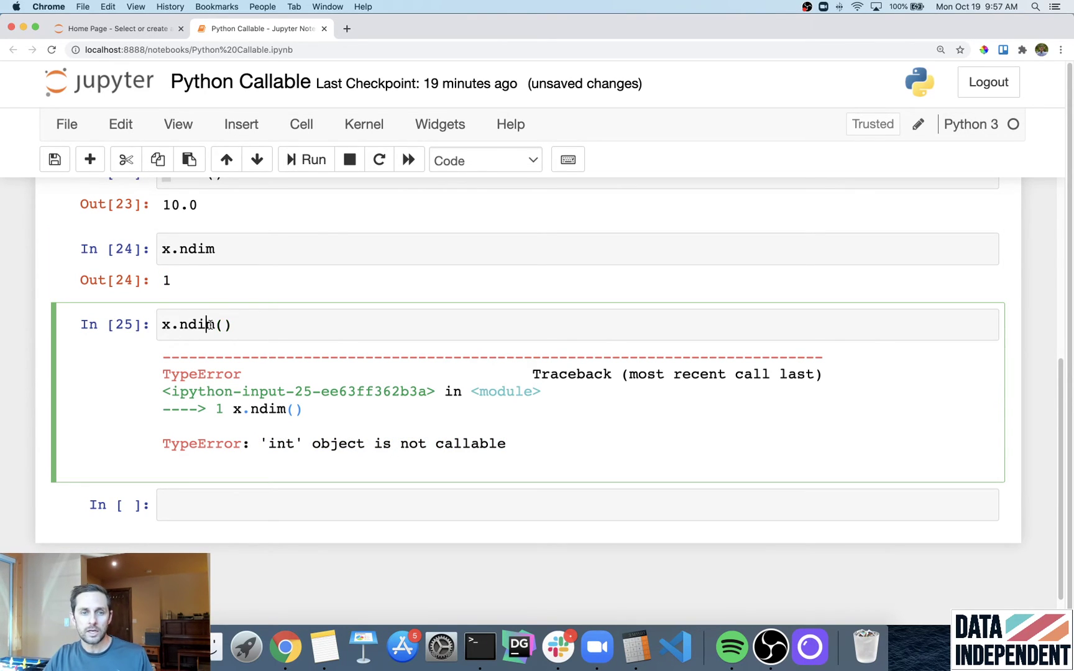
left_click_drag(215, 324, 251, 322)
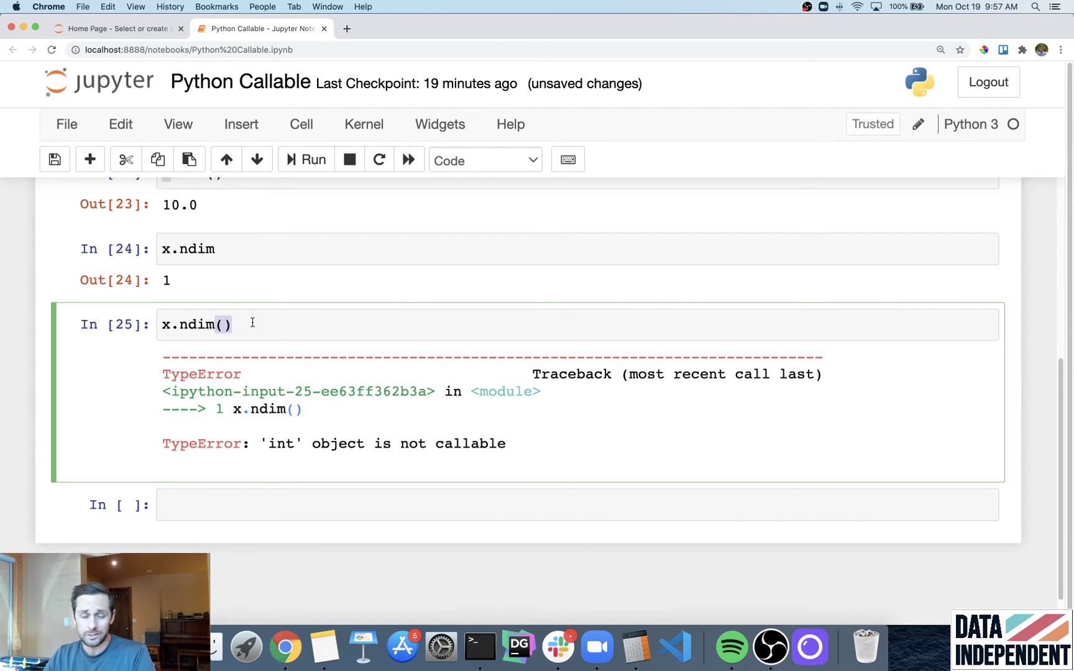
left_click_drag(261, 446, 512, 446)
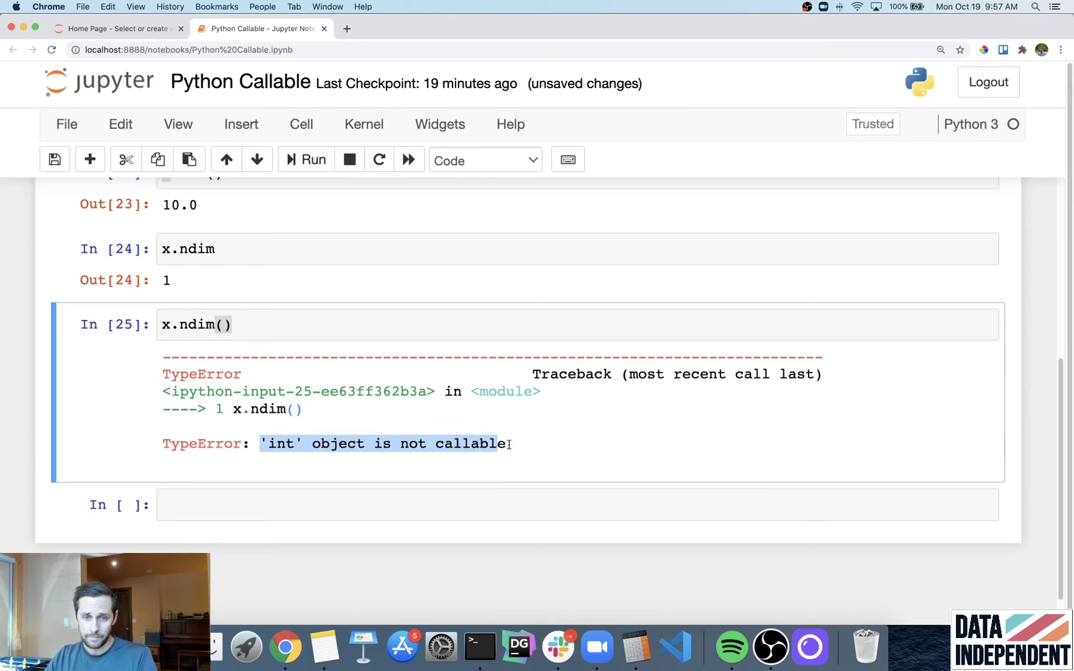
left_click(513, 447)
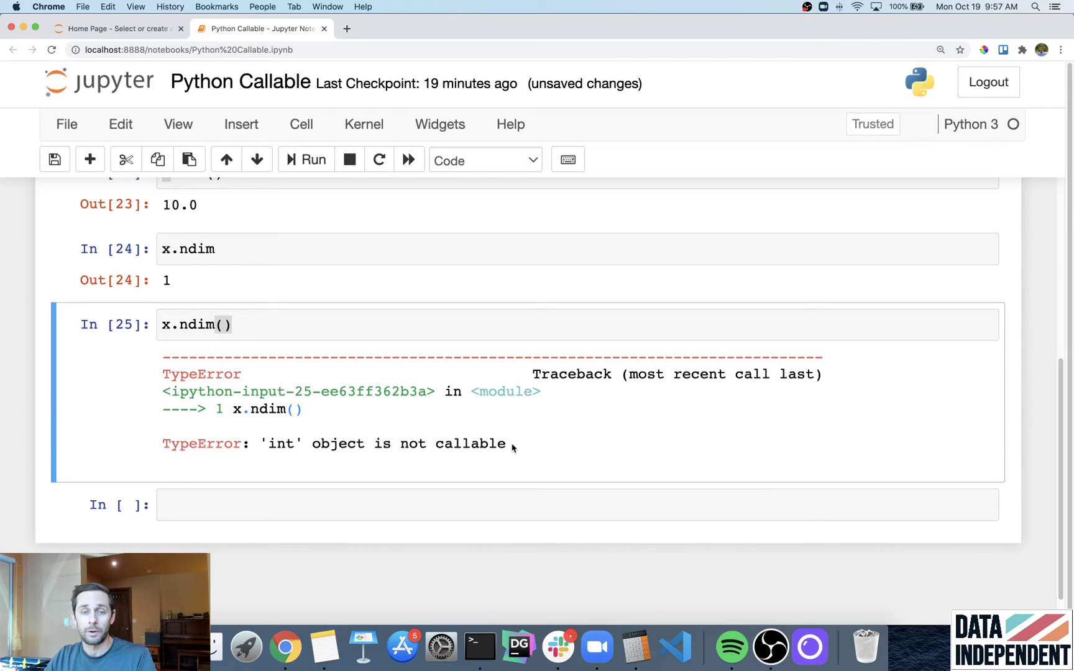
left_click_drag(300, 443, 262, 445)
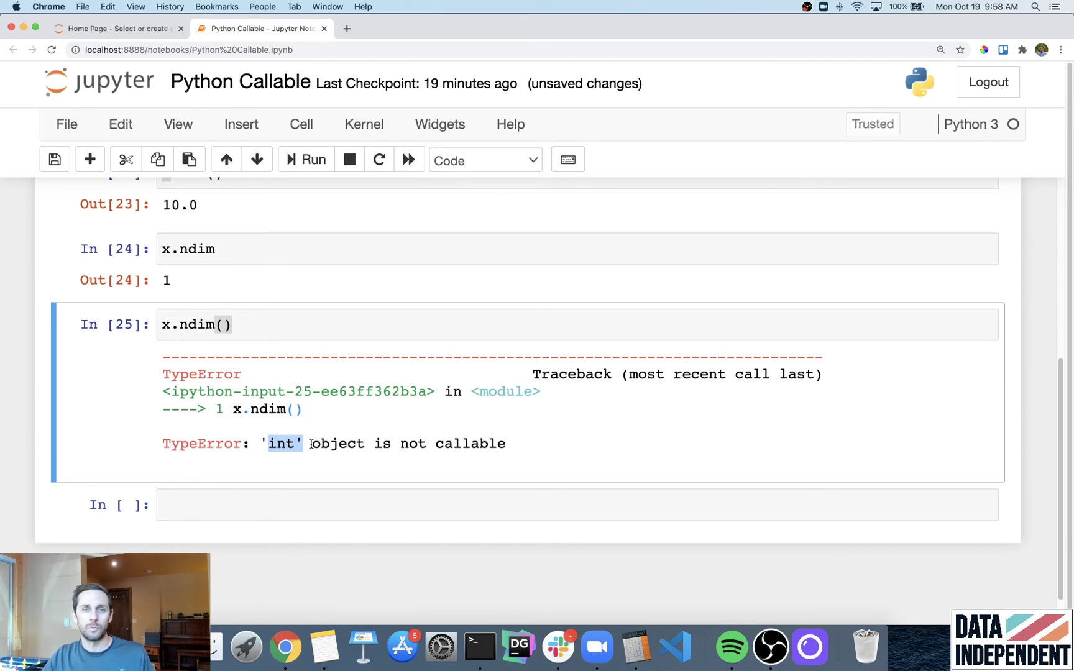
key("super+Tab")
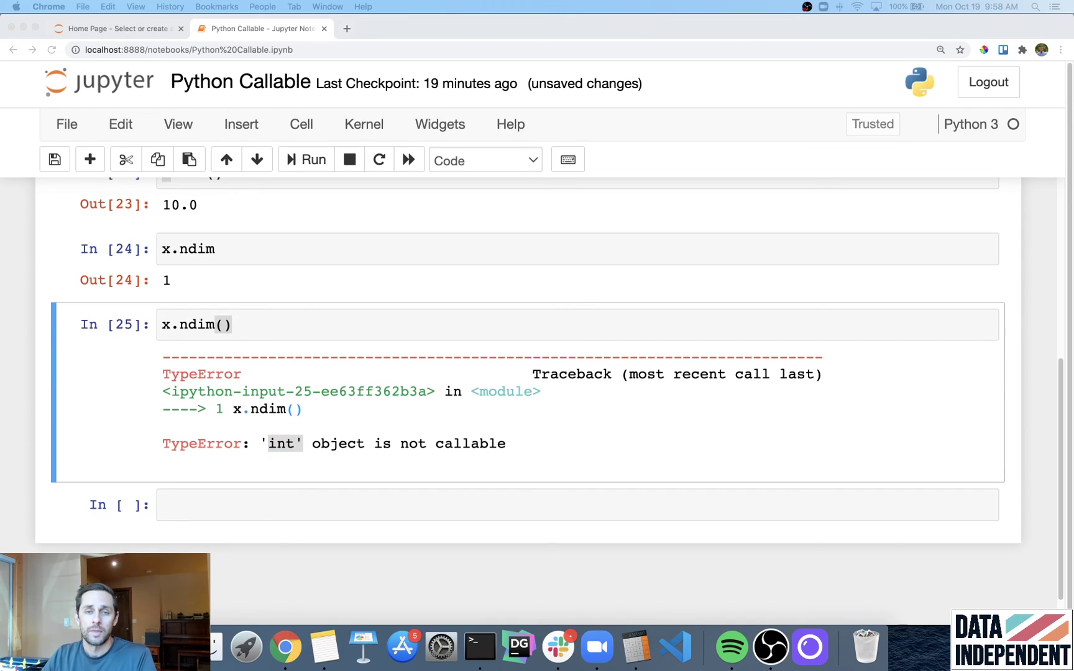